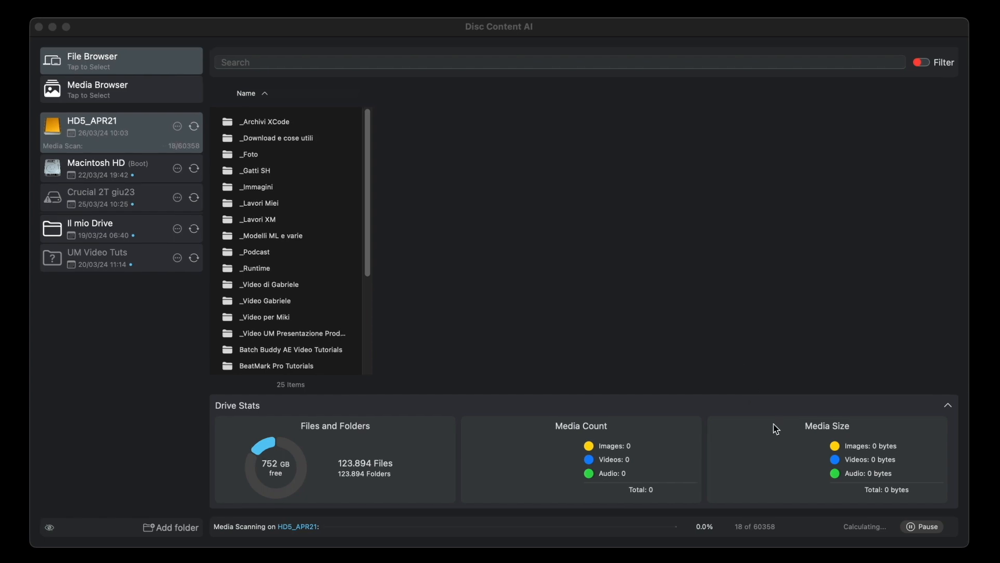
Search the catalogued drives for "ulti media logo".
{"action": "mouse_move", "coordinate": [766, 526]}
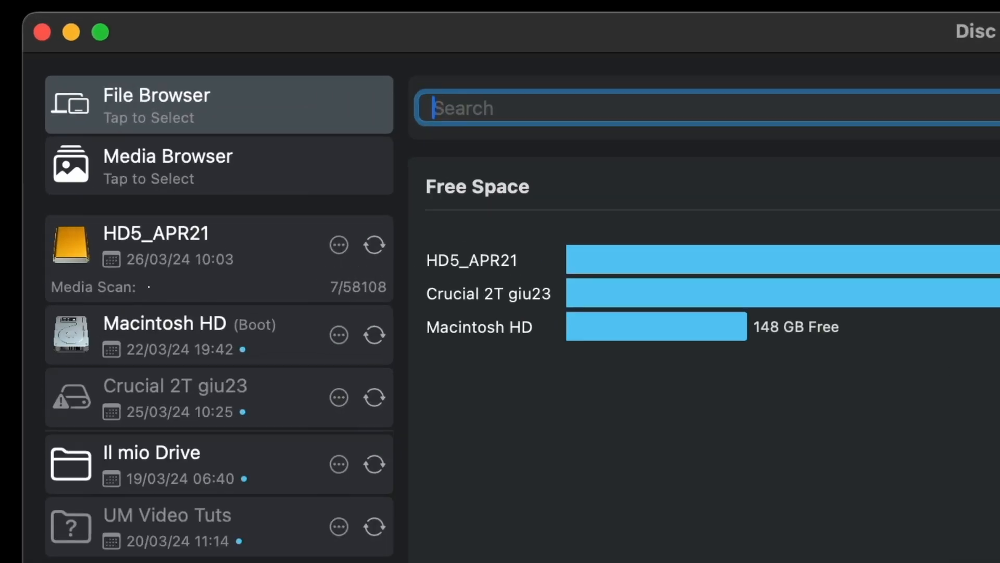
{"action": "type", "text": "ult"}
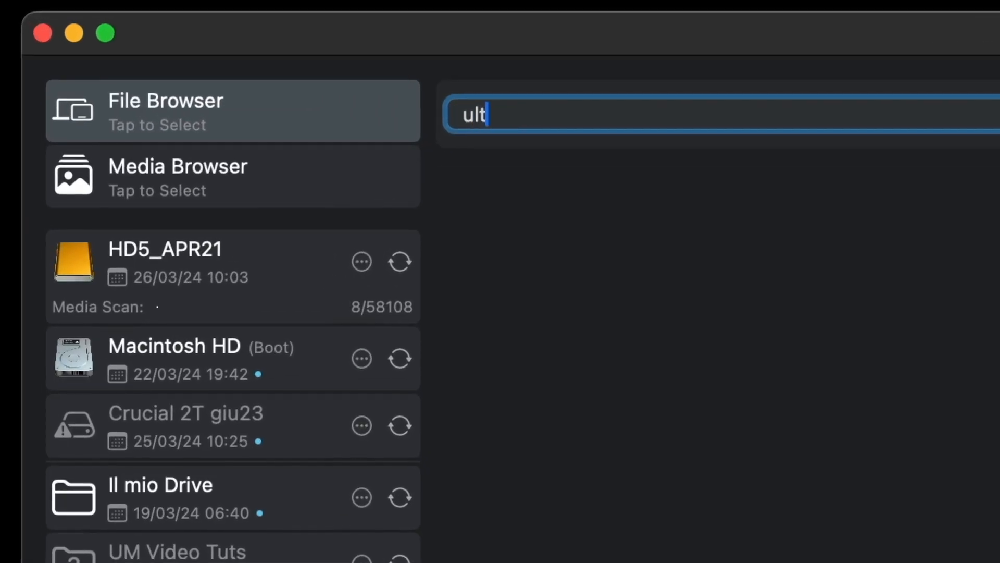
{"action": "type", "text": "i"}
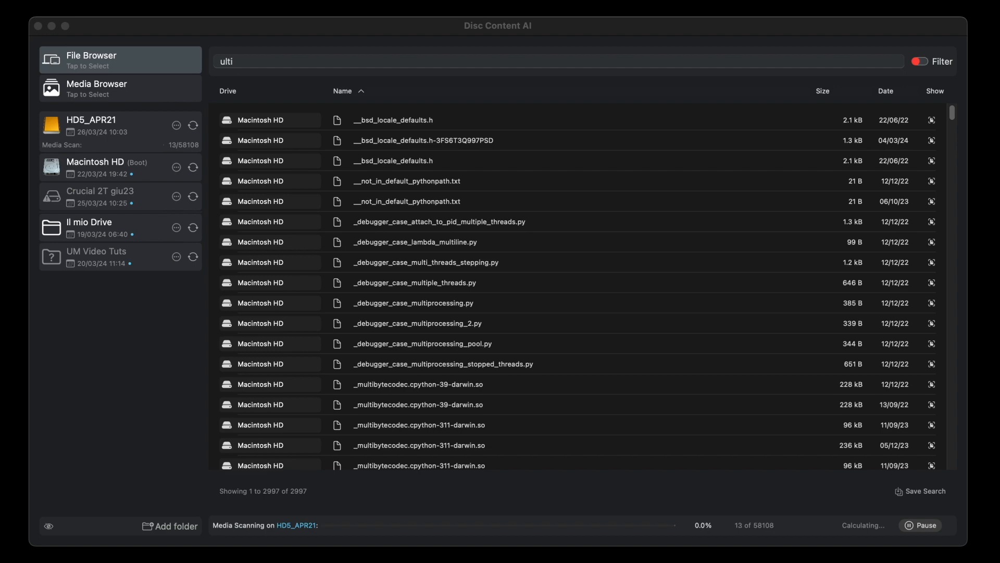
{"action": "left_click", "coordinate": [606, 56]}
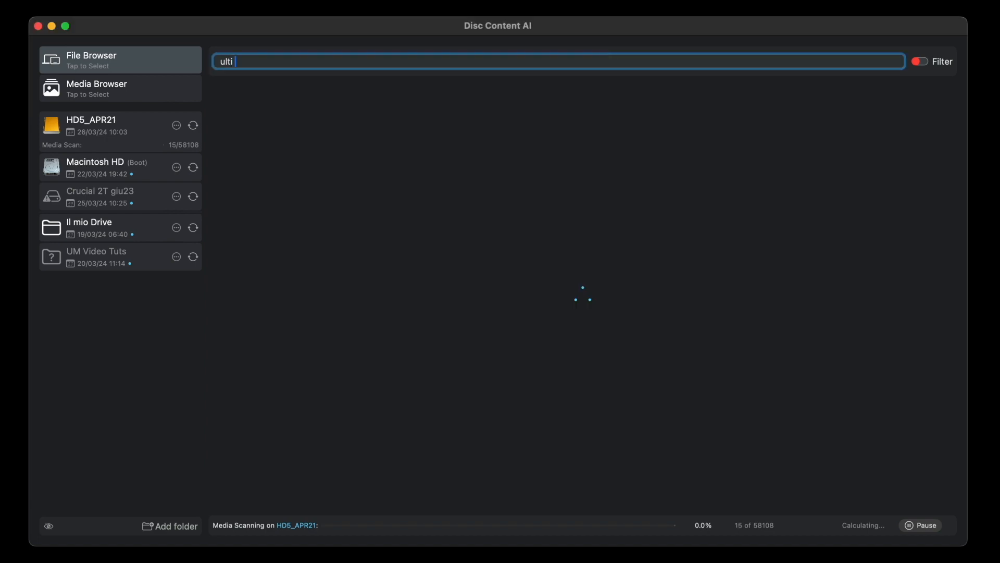
{"action": "type", "text": "media logo"}
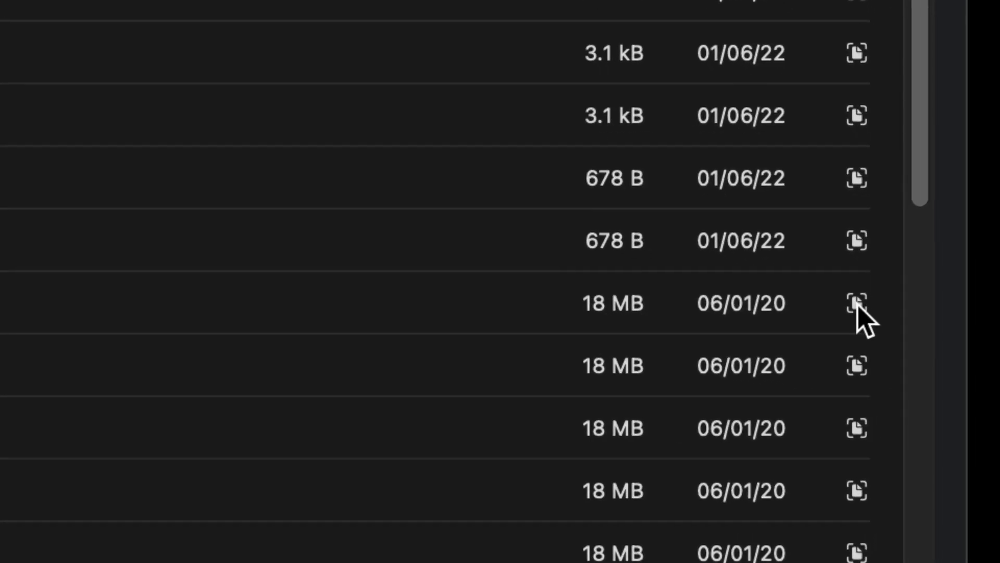
Reveal an UltiMedia Logo search result on disk, and try the same for a copy on the disconnected UM Video Tuts drive.
{"action": "left_click", "coordinate": [857, 303]}
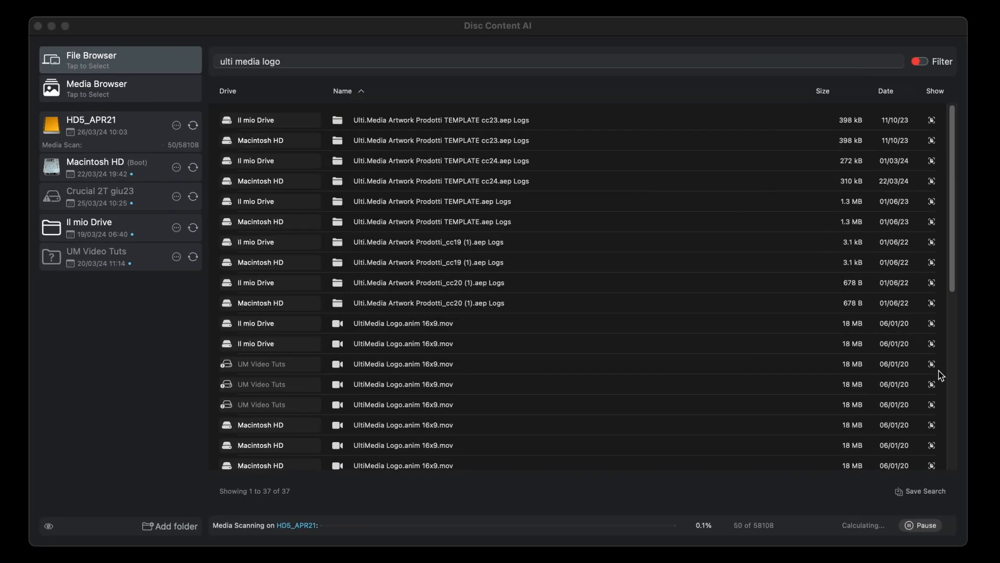
{"action": "left_click", "coordinate": [932, 385]}
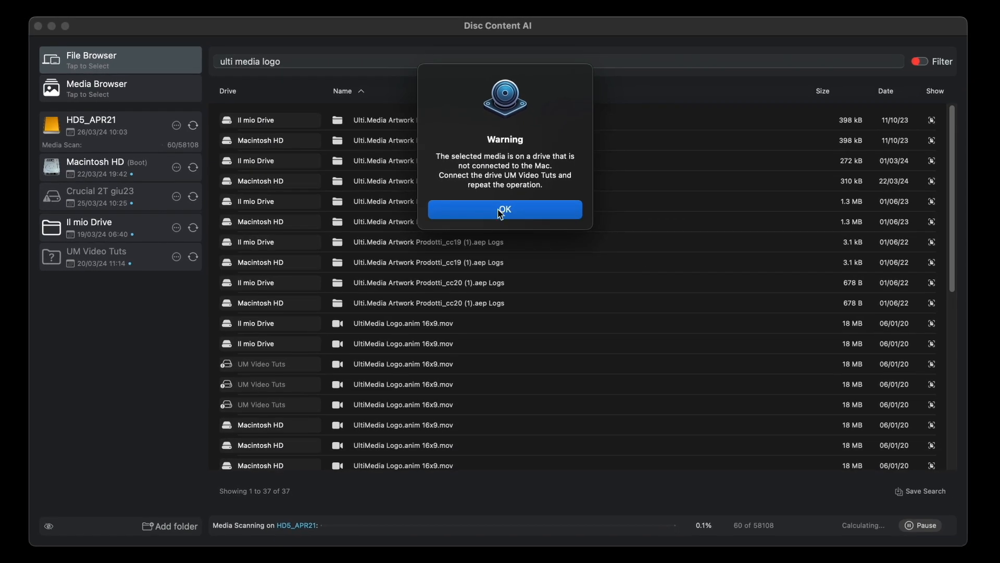
{"action": "left_click", "coordinate": [501, 210]}
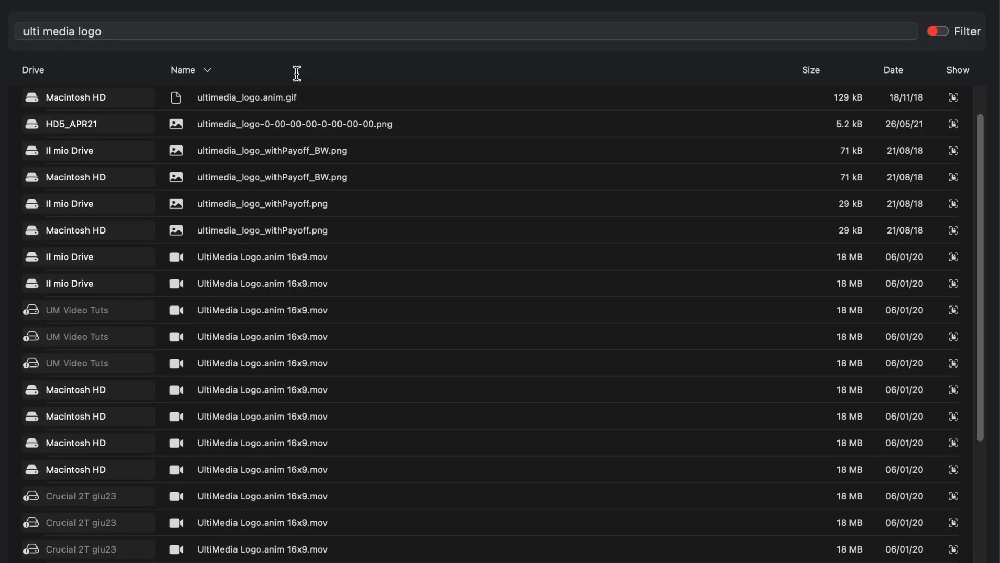
Sort the search results by size in descending order, and reverse them to ascending order.
{"action": "left_click", "coordinate": [810, 70]}
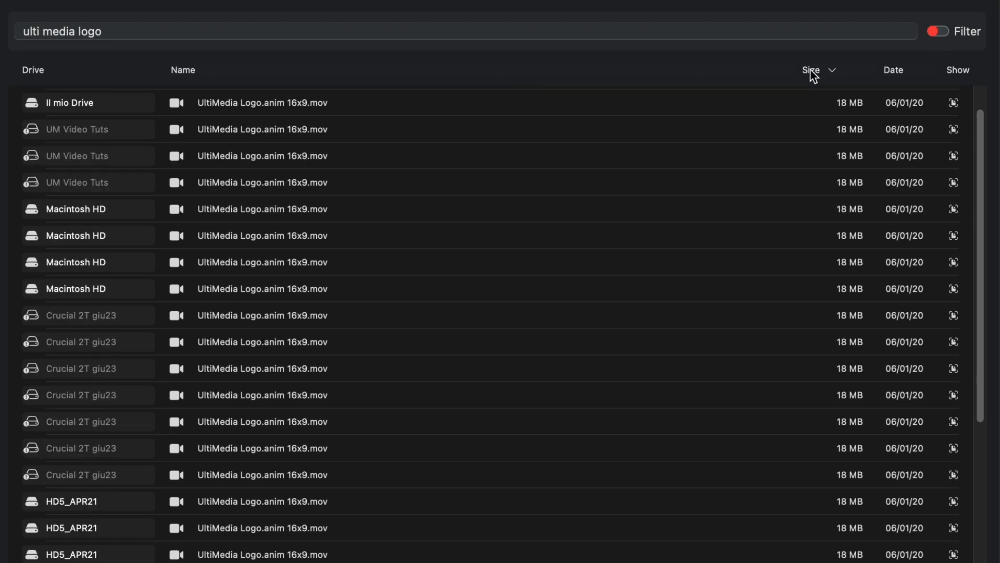
{"action": "scroll", "coordinate": [813, 156], "scroll_direction": "up", "scroll_amount": 2}
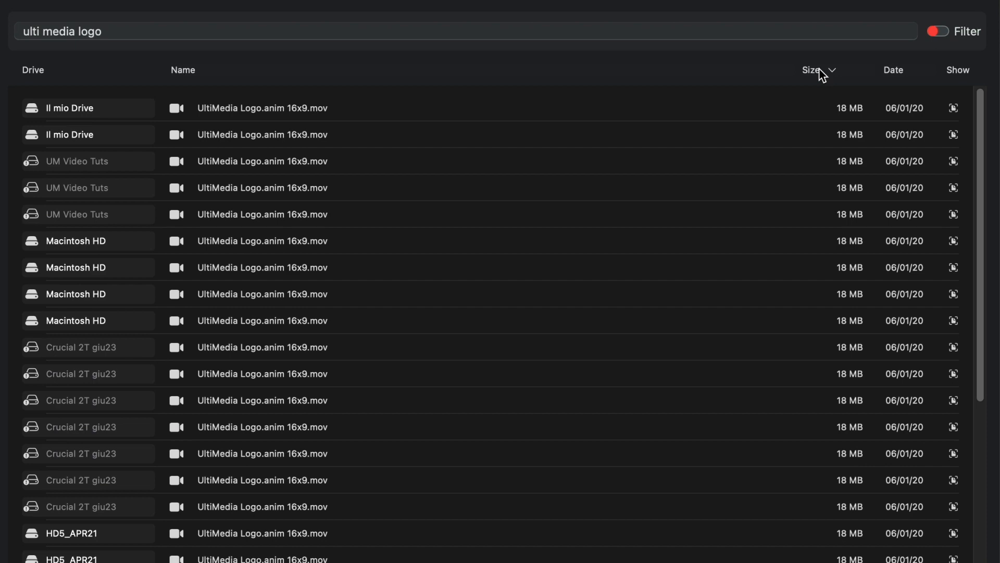
{"action": "left_click", "coordinate": [832, 71]}
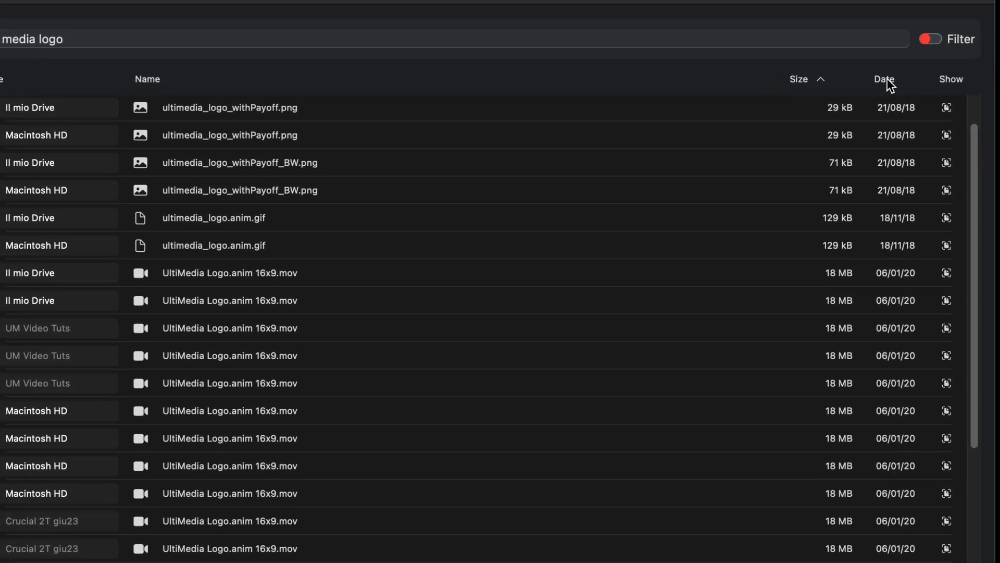
Sort the search results by date and make the Date column use the creation date.
{"action": "left_click", "coordinate": [894, 72]}
{"action": "left_click", "coordinate": [894, 71]}
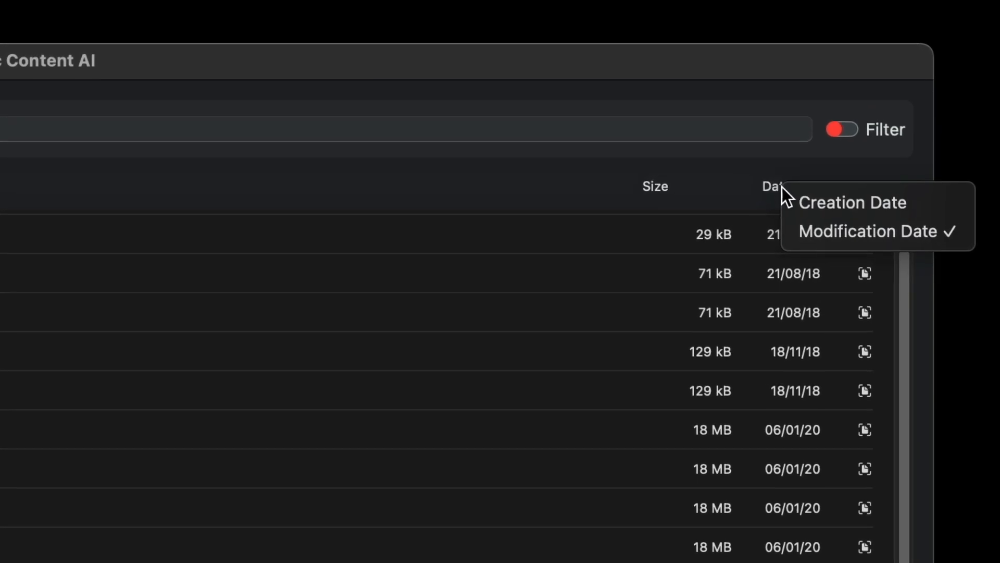
{"action": "left_click", "coordinate": [821, 200]}
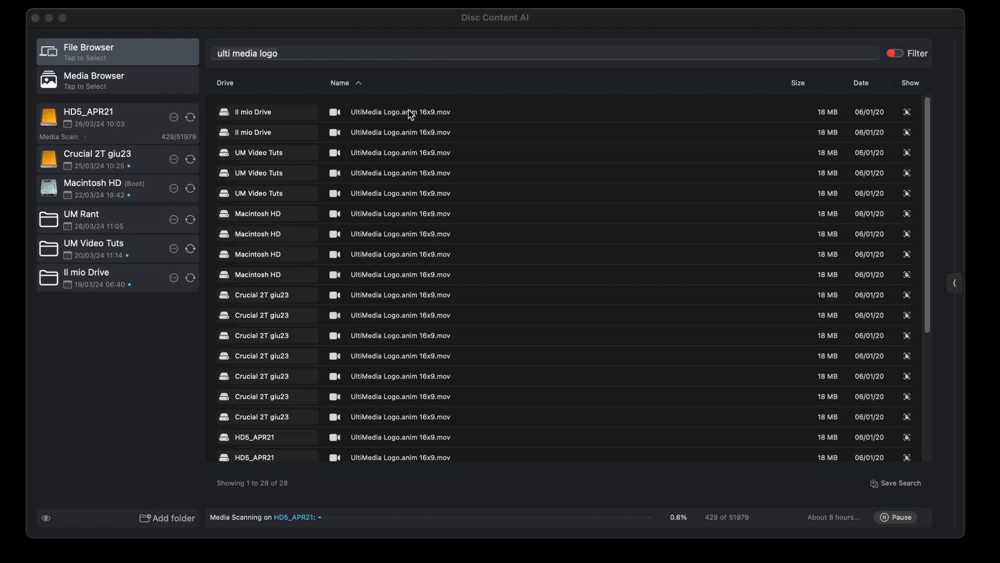
Select the first UltiMedia Logo.anim 16x9.mov result on Il mio Drive and follow its path to the file.
{"action": "left_click", "coordinate": [409, 111]}
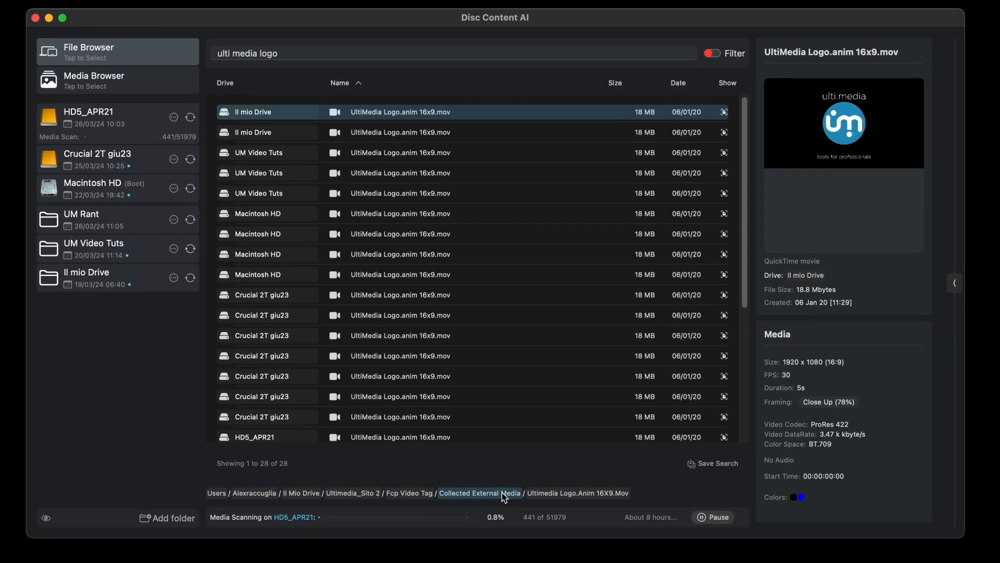
{"action": "left_click", "coordinate": [543, 492]}
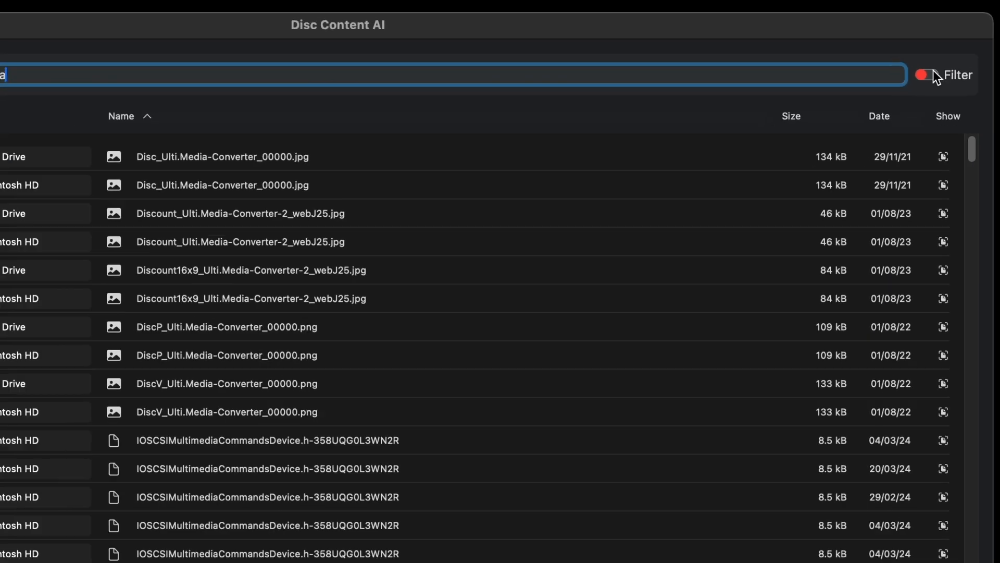
Filter the "ulti media" search to show only folders with a minimum size of 20 MB.
{"action": "left_click", "coordinate": [932, 74]}
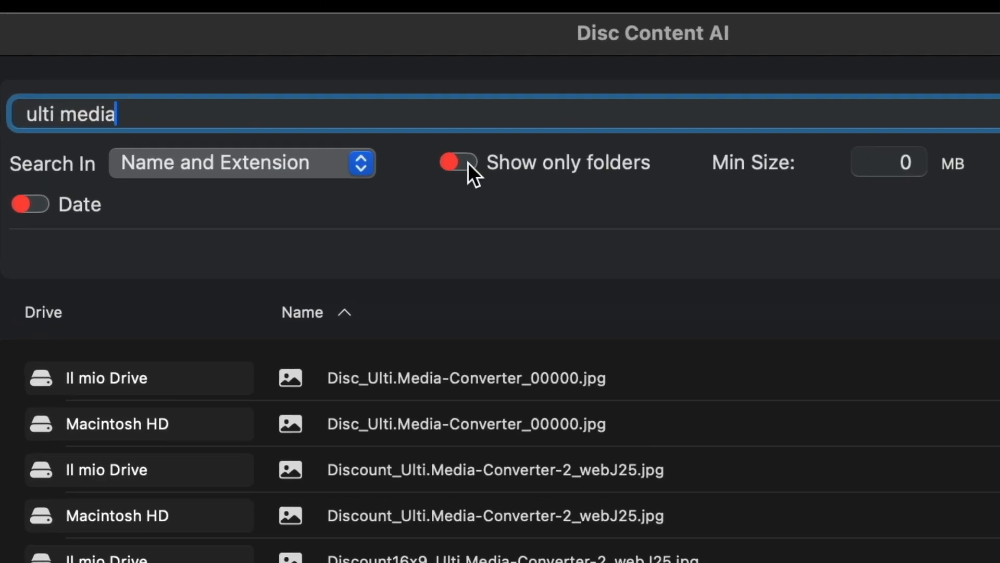
{"action": "left_click", "coordinate": [273, 100]}
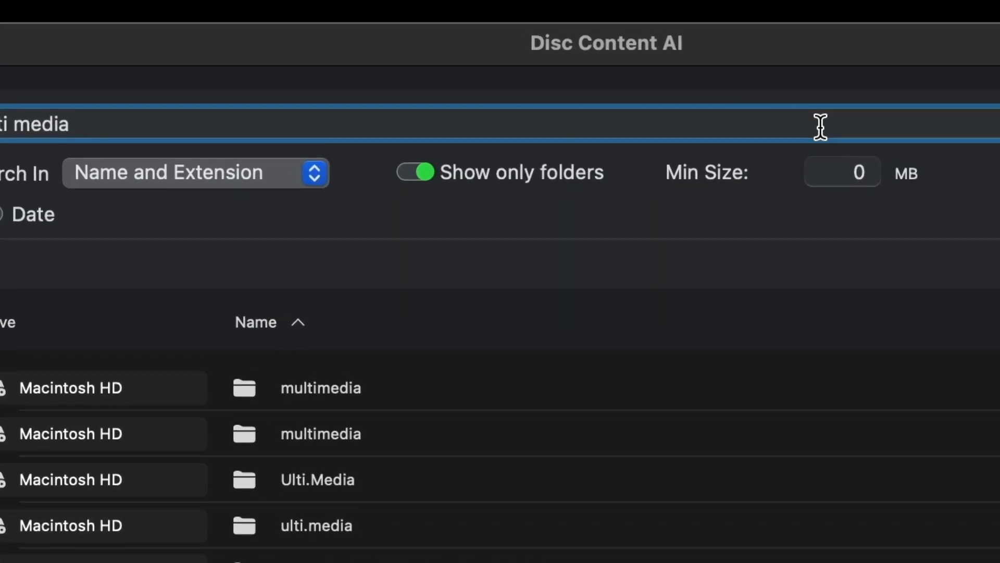
{"action": "left_click", "coordinate": [512, 93]}
{"action": "type", "text": "2"}
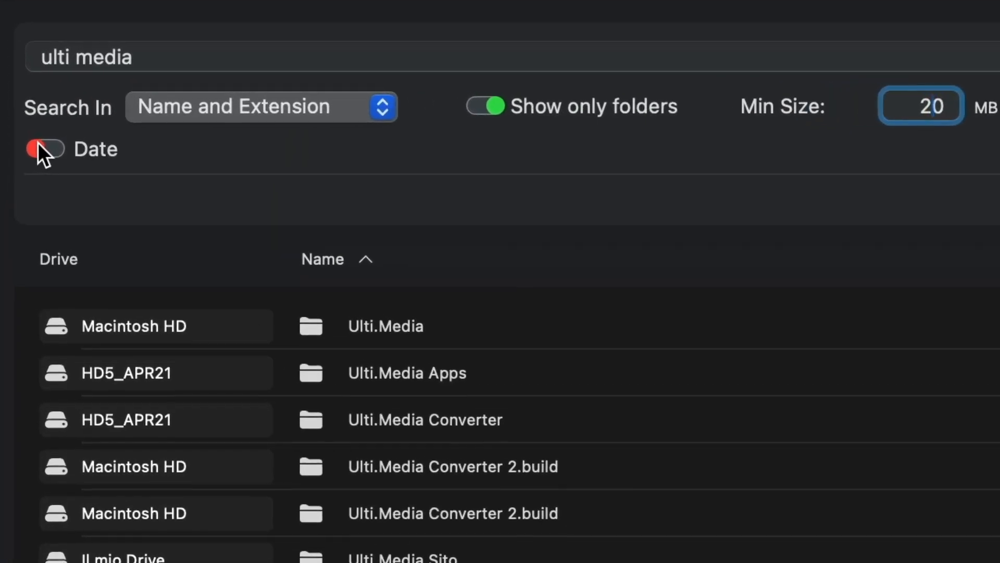
Enable the date filter, set its condition to Before 27/03/2023, and switch it from creation to modification date.
{"action": "left_click", "coordinate": [39, 149]}
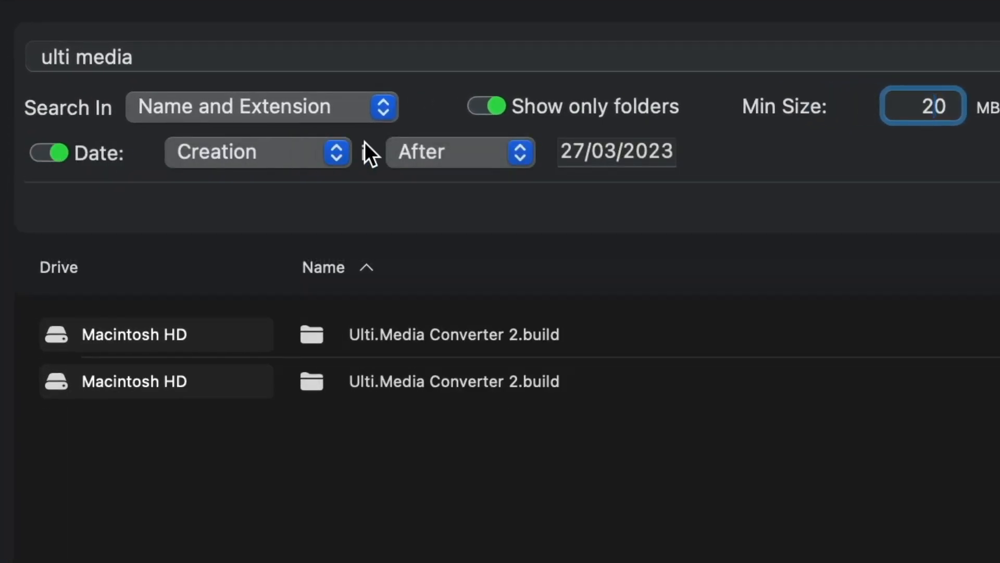
{"action": "left_click", "coordinate": [436, 151]}
{"action": "left_click", "coordinate": [429, 128]}
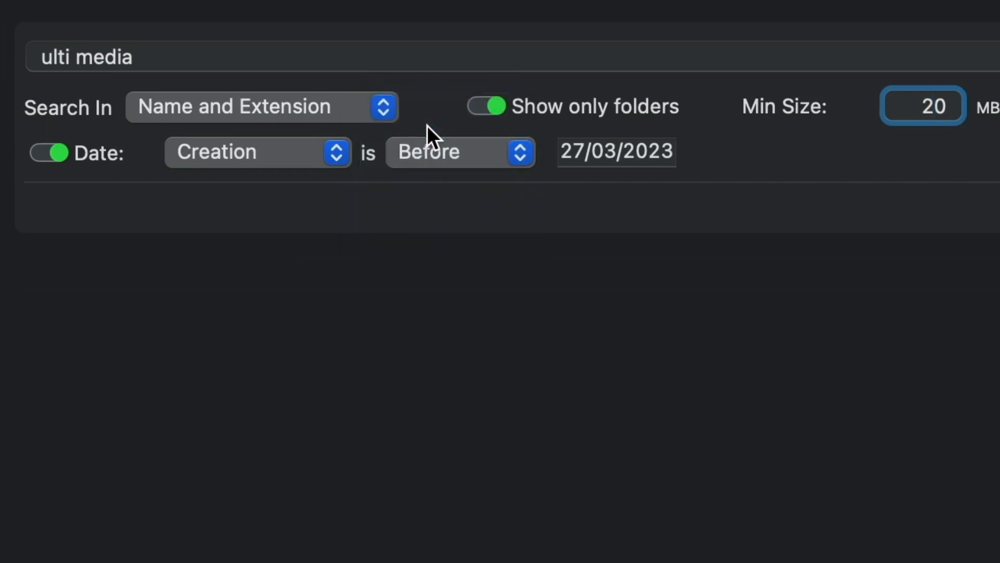
{"action": "left_click", "coordinate": [286, 153]}
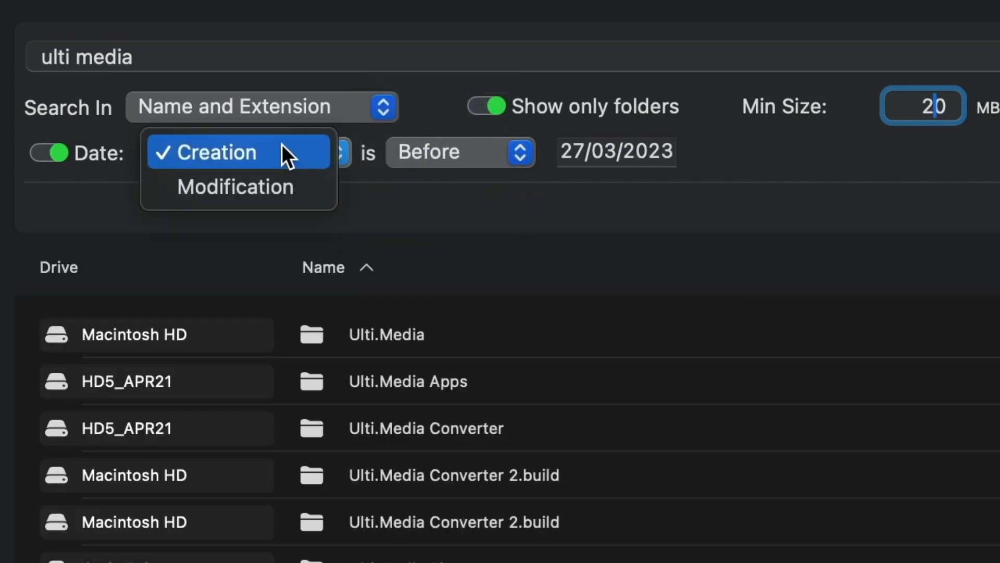
{"action": "left_click", "coordinate": [277, 182]}
Set the modification date condition to Between, with 01/03/2023 as the start date.
{"action": "left_click", "coordinate": [498, 152]}
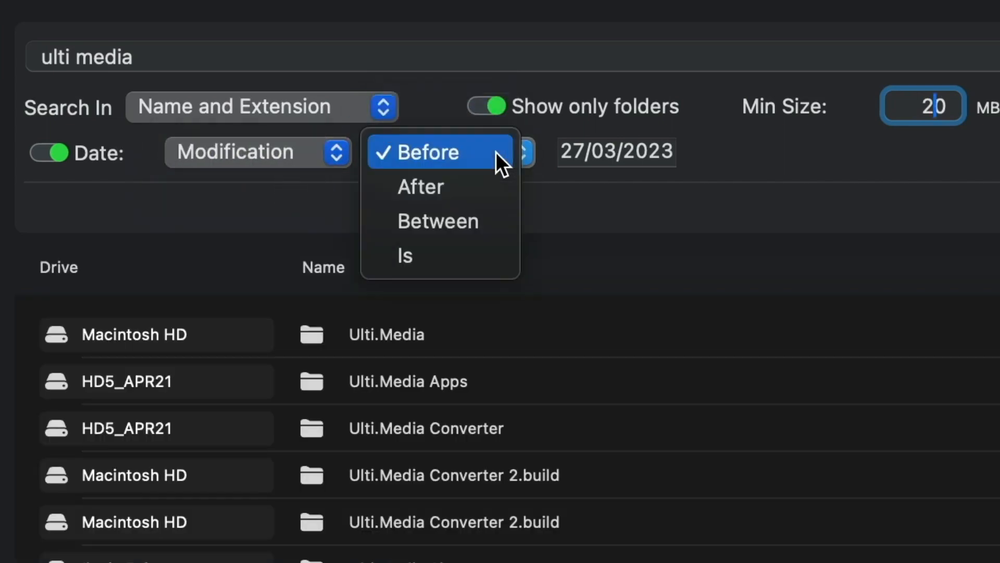
{"action": "key", "text": "Escape"}
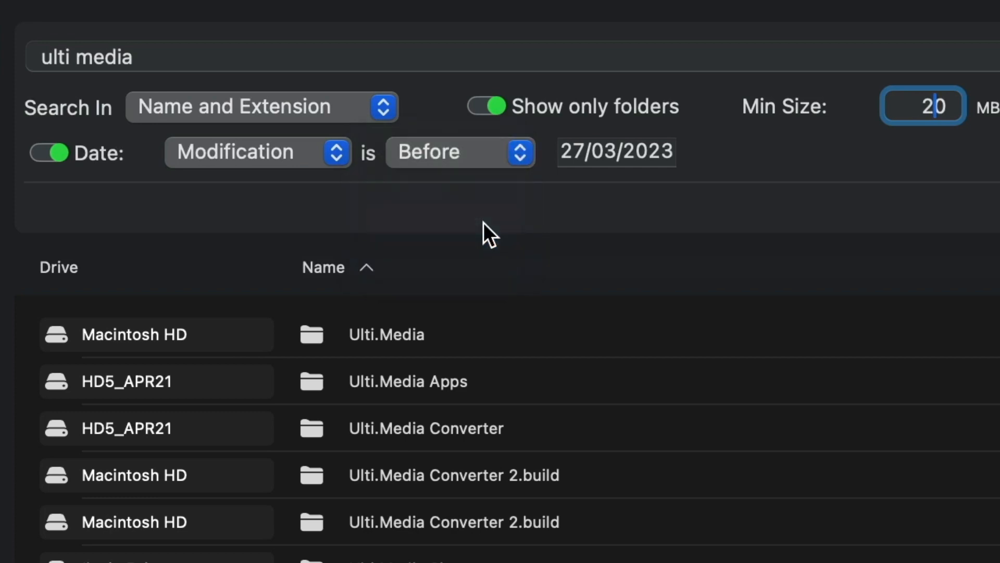
{"action": "left_click", "coordinate": [575, 152]}
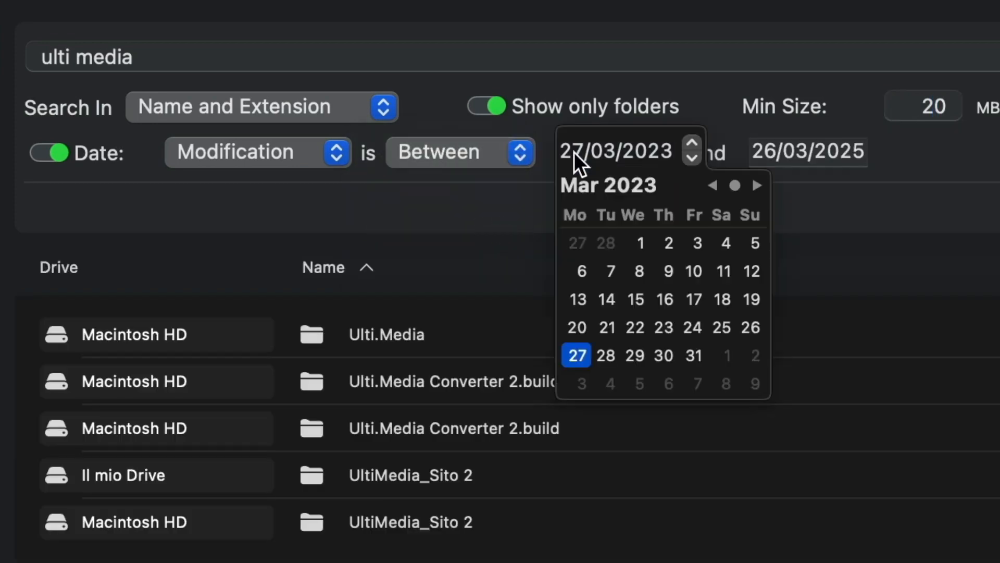
{"action": "left_click", "coordinate": [573, 152]}
{"action": "type", "text": "1"}
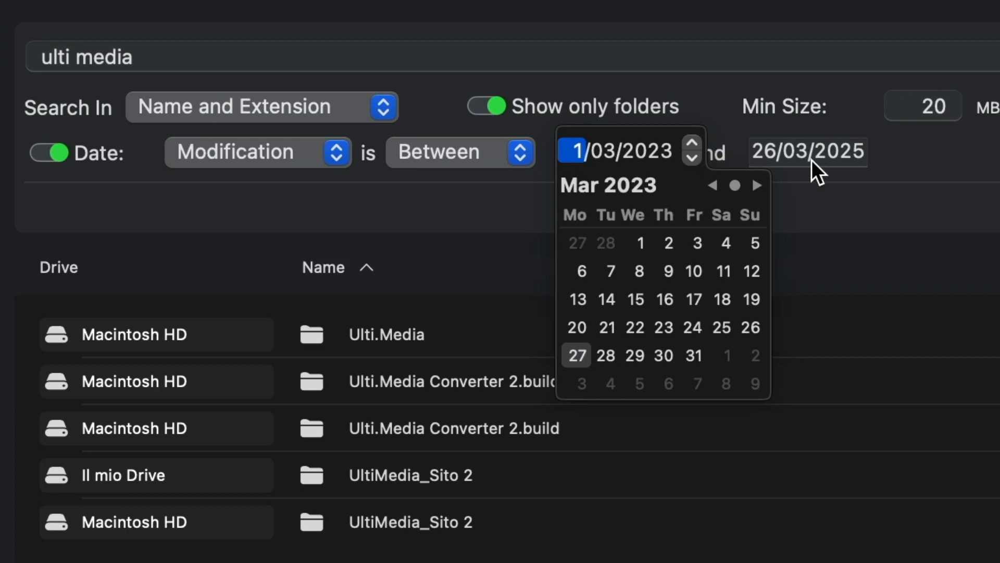
Set the end date of the modification date range to 01/04/2024.
{"action": "left_click", "coordinate": [766, 154]}
{"action": "left_click", "coordinate": [767, 154]}
{"action": "type", "text": "1"}
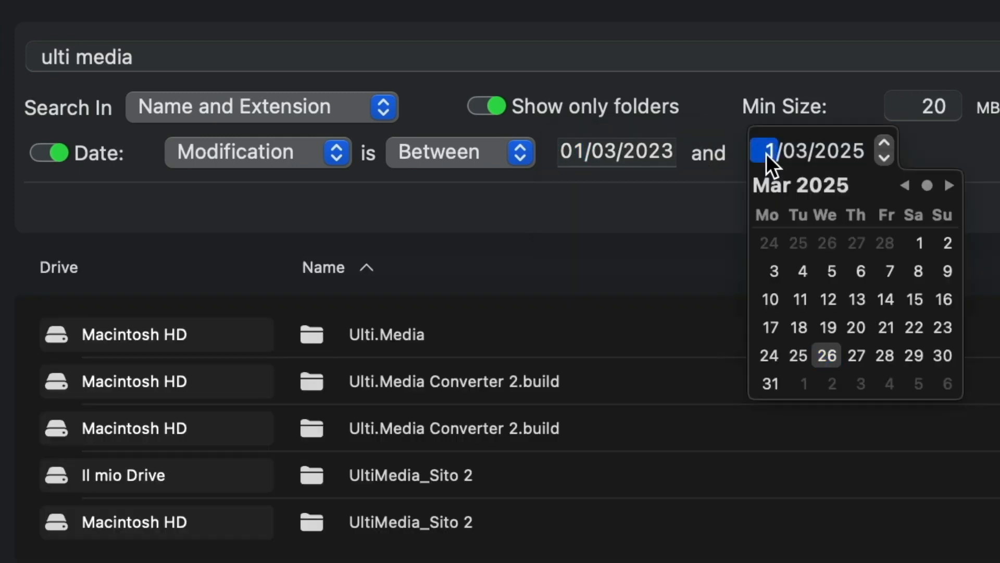
{"action": "left_click", "coordinate": [797, 151]}
{"action": "type", "text": "4"}
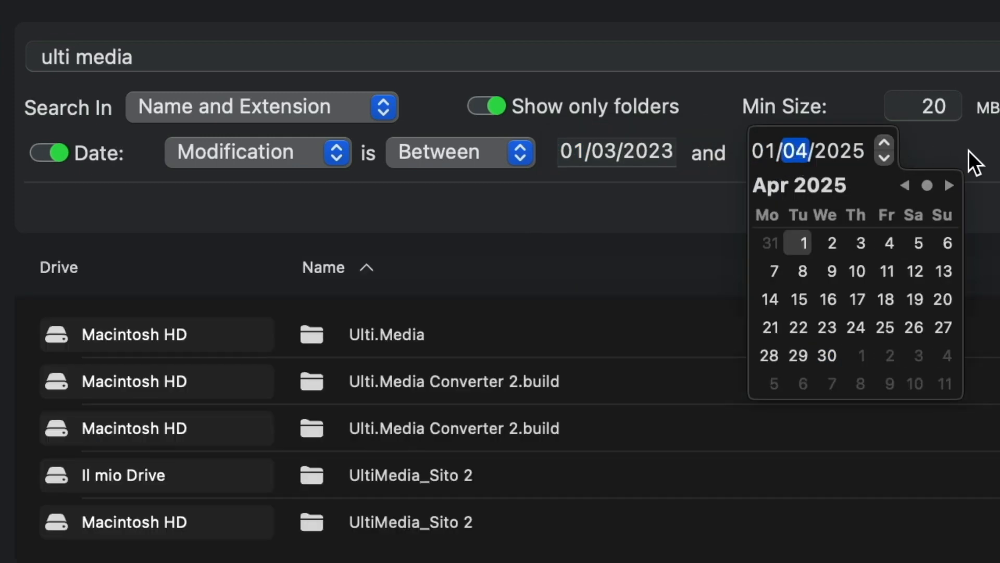
{"action": "left_click", "coordinate": [870, 157]}
{"action": "left_click", "coordinate": [885, 157]}
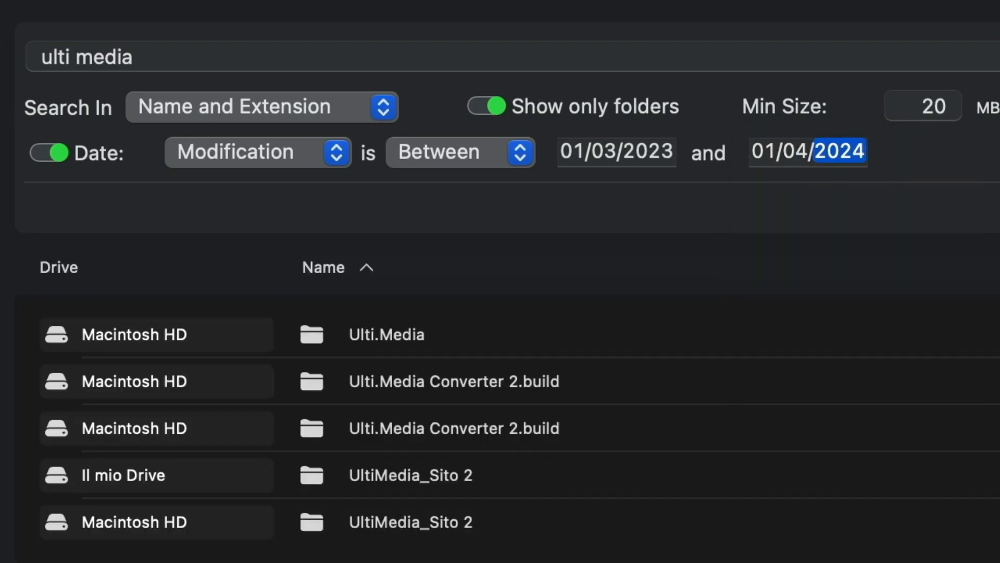
Change the date condition to Is and match the year 2023.
{"action": "left_click", "coordinate": [493, 161]}
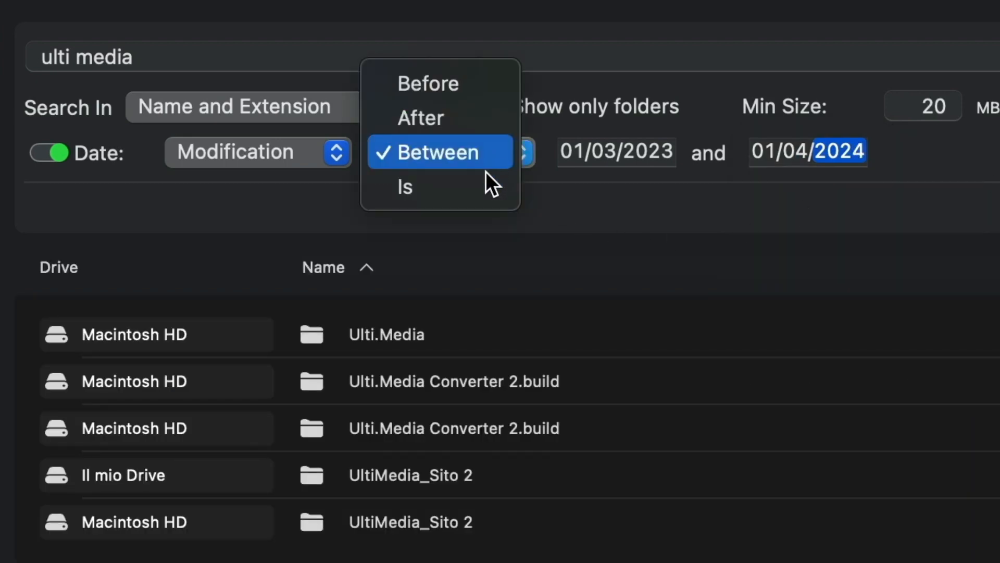
{"action": "left_click", "coordinate": [484, 183]}
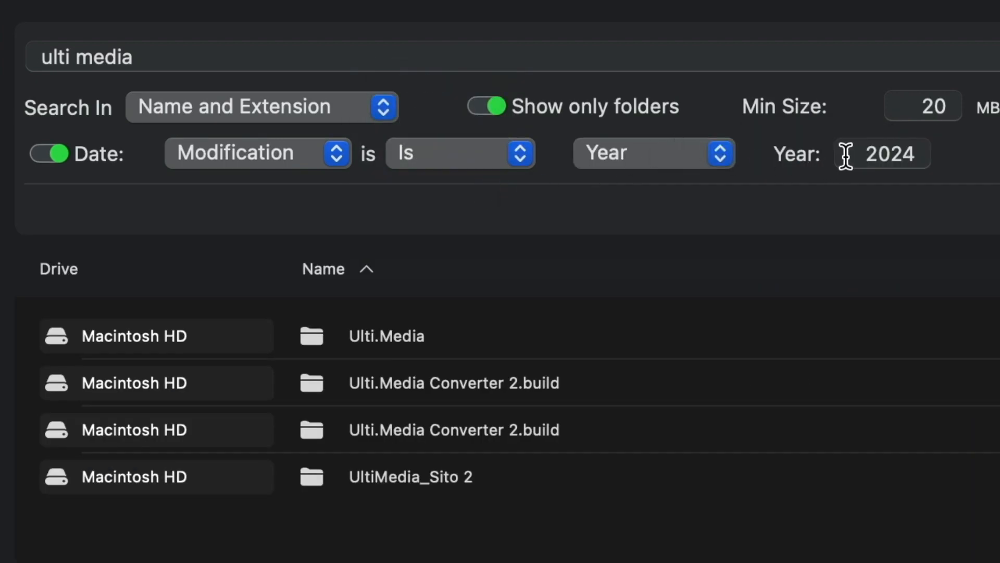
{"action": "left_click", "coordinate": [909, 154]}
{"action": "key", "text": "BackSpace"}
{"action": "type", "text": "3"}
Filter by month instead, matching folders with a creation date in March 2024.
{"action": "left_click", "coordinate": [639, 152]}
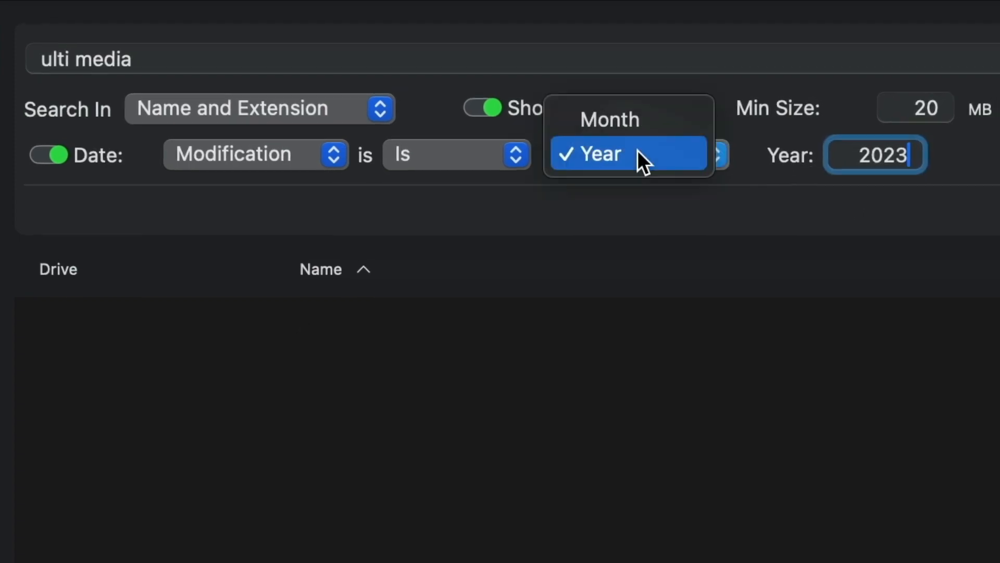
{"action": "left_click", "coordinate": [633, 121]}
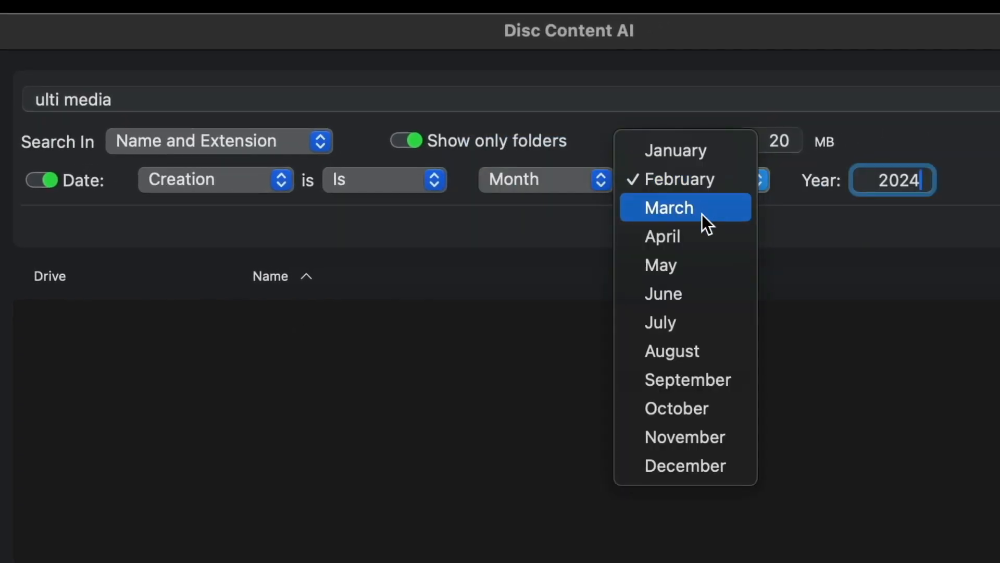
{"action": "left_click", "coordinate": [702, 214]}
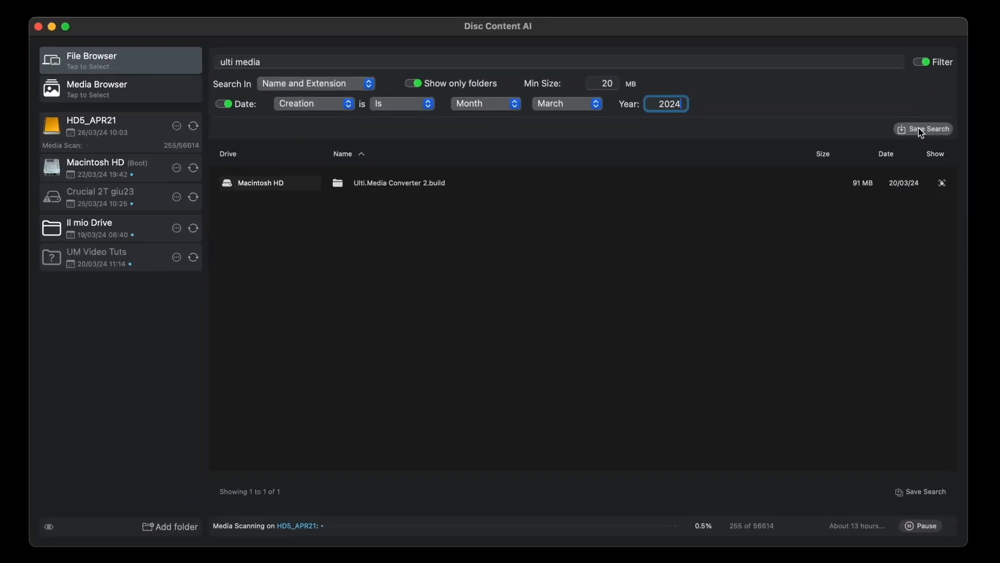
Save the filtered "ulti media" search and open the list of saved searches.
{"action": "left_click", "coordinate": [921, 130]}
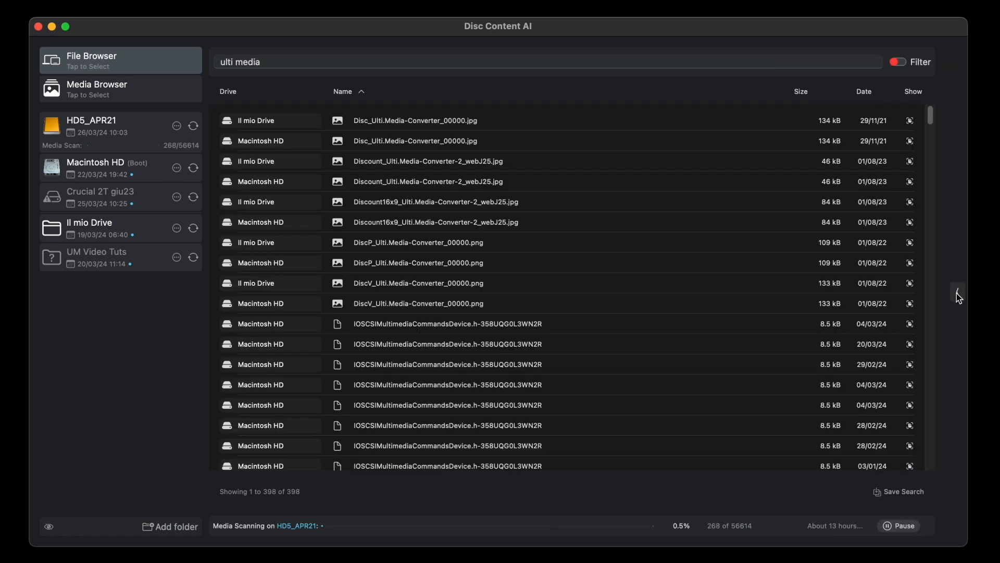
{"action": "left_click", "coordinate": [957, 293]}
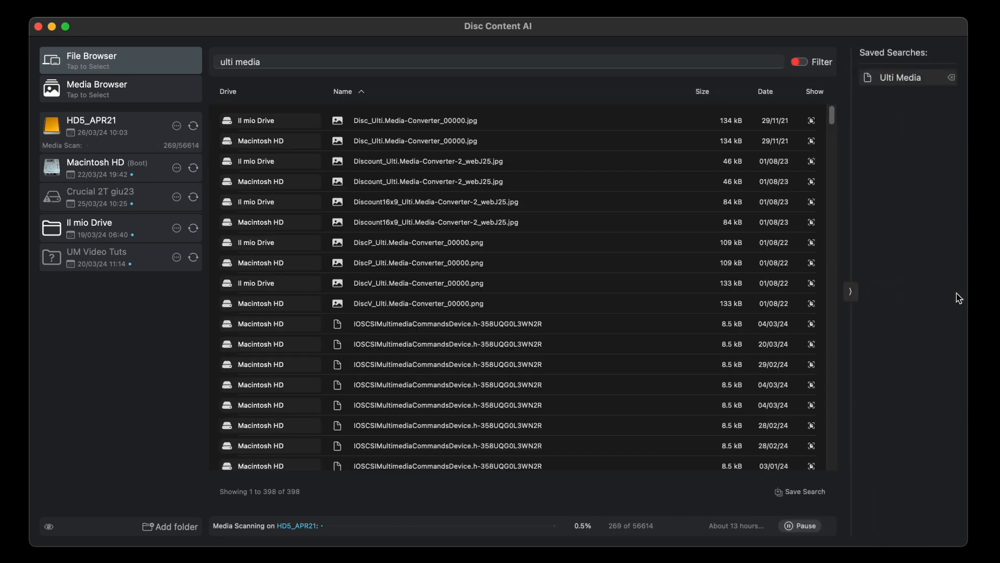
Run the saved "Ulti Media" search to restore its search text and filter settings.
{"action": "left_click", "coordinate": [908, 80]}
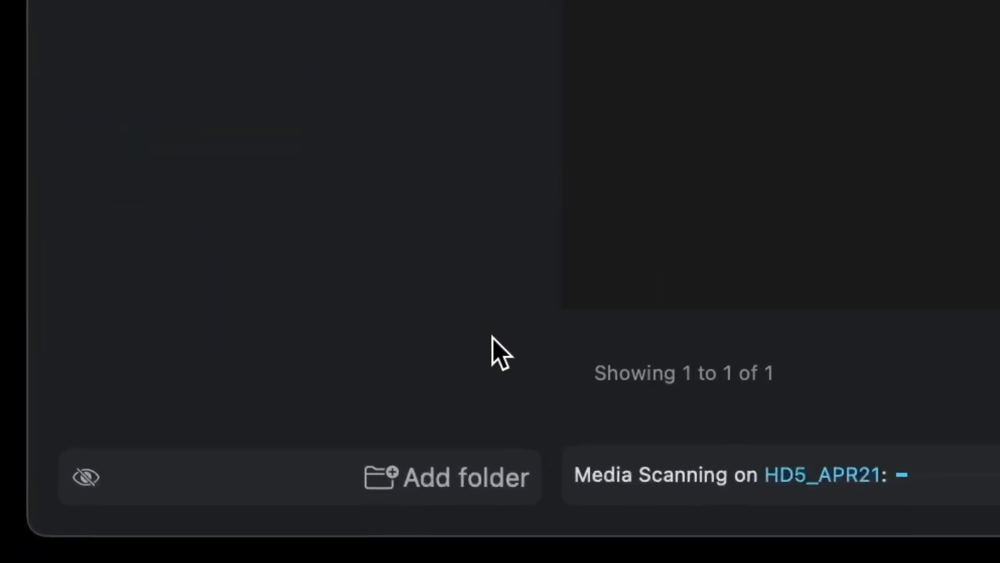
Add the UM Rant folder from Documents to the catalogued locations and scan it.
{"action": "left_click", "coordinate": [480, 484]}
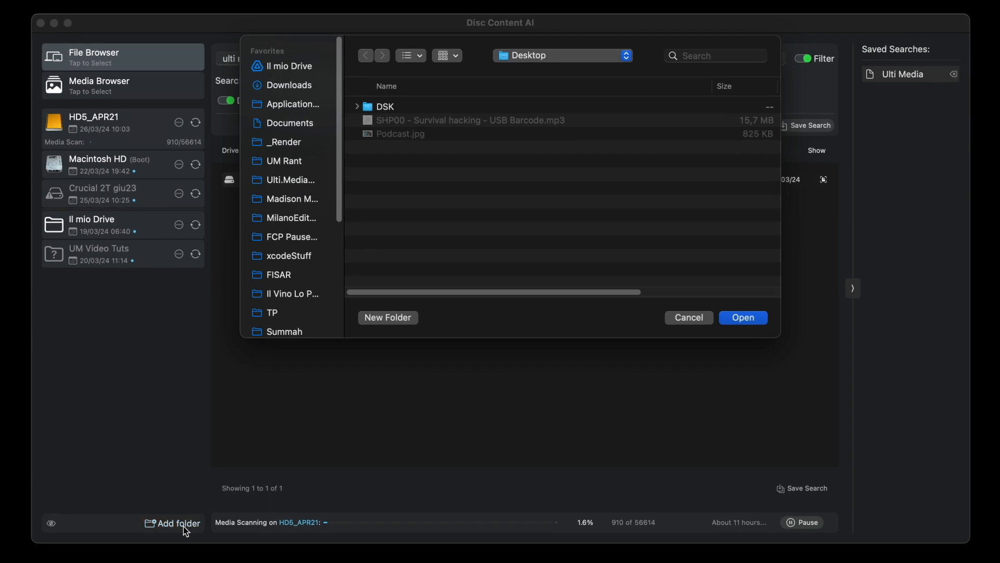
{"action": "scroll", "coordinate": [566, 199], "scroll_direction": "down", "scroll_amount": 10}
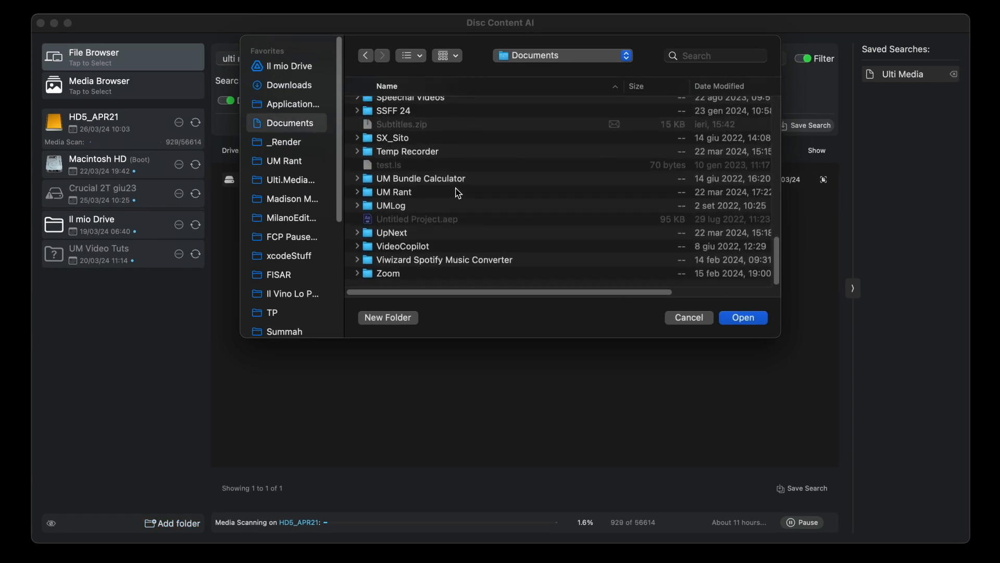
{"action": "left_click", "coordinate": [495, 191]}
{"action": "left_click", "coordinate": [750, 316]}
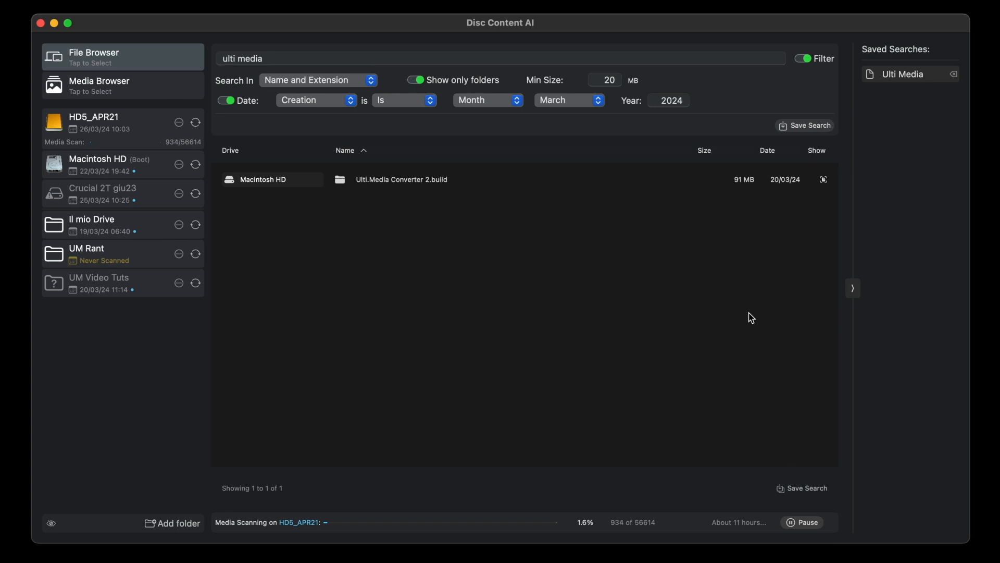
{"action": "left_click", "coordinate": [197, 253]}
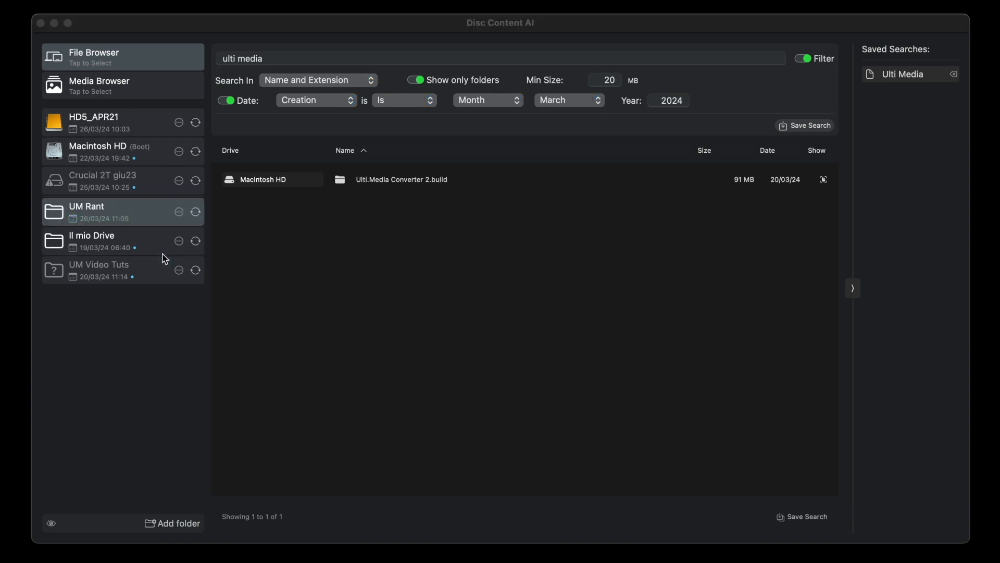
Turn off the search filter and clear the search text to show the contents of the UM Rant folder.
{"action": "left_click", "coordinate": [165, 219]}
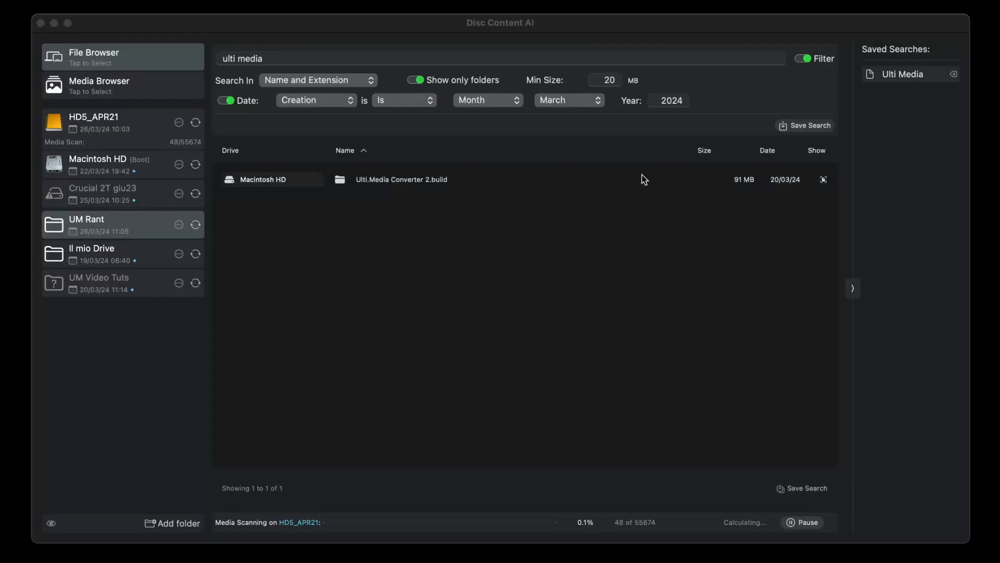
{"action": "left_click", "coordinate": [807, 59]}
{"action": "left_click", "coordinate": [805, 59]}
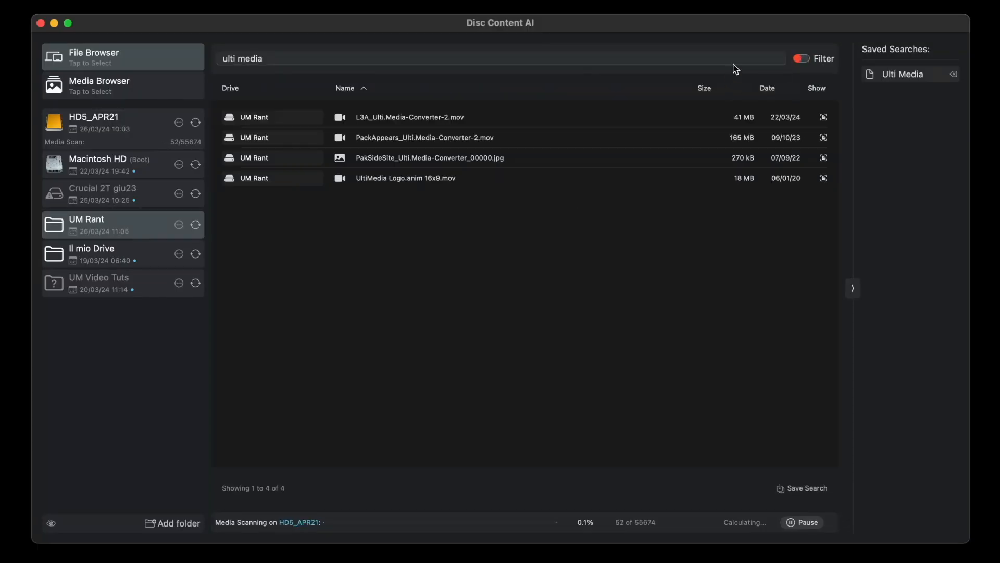
{"action": "triple_click", "coordinate": [740, 57]}
{"action": "key", "text": "BackSpace"}
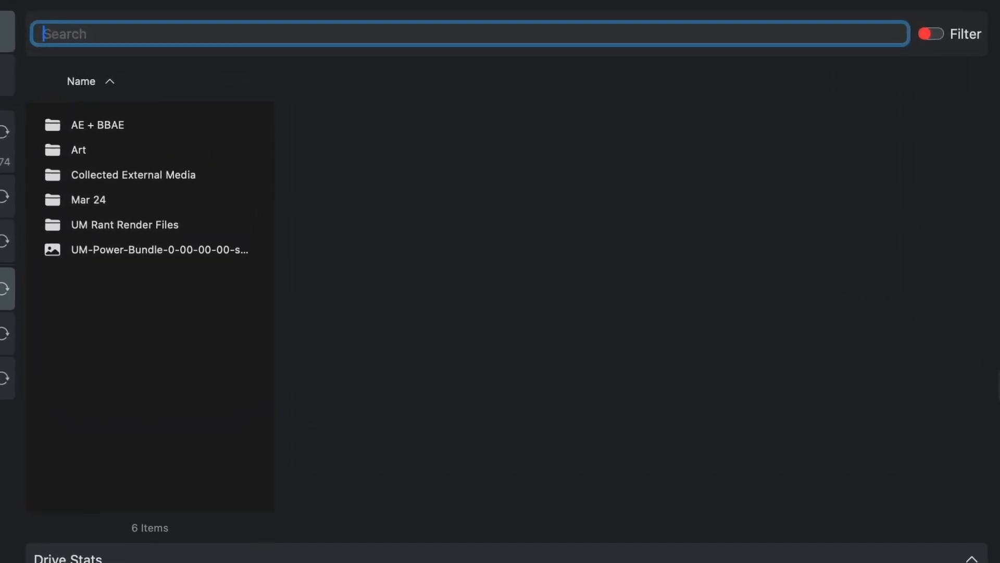
Browse UM Rant to Mar 24, DCAI 18Mar24, Footage and preview A001_03180859_C004_TimeCodeZero.mov and A001_03180859_C004_FPCPC-ExtProcess.wav.
{"action": "left_click", "coordinate": [179, 164]}
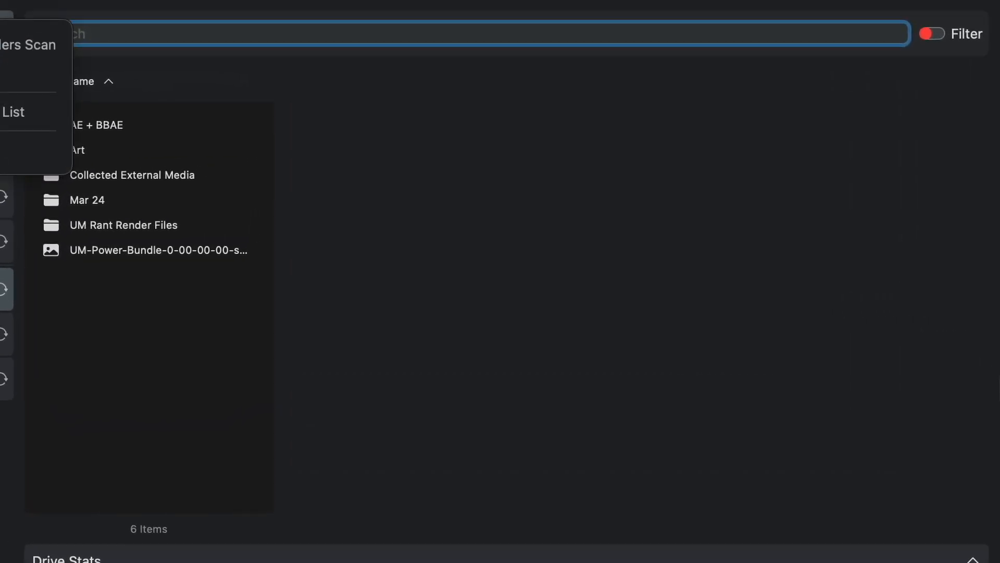
{"action": "left_click", "coordinate": [129, 199]}
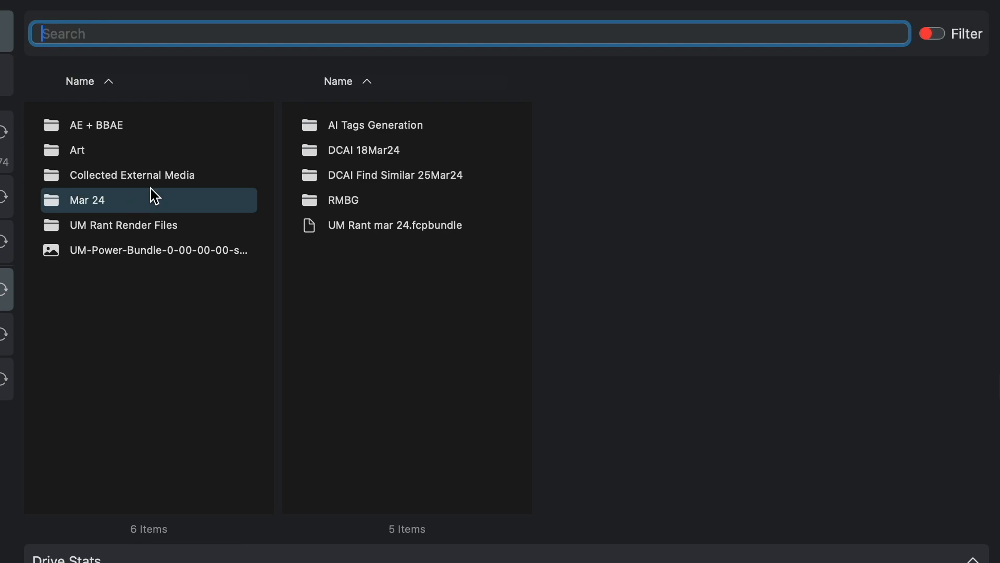
{"action": "left_click", "coordinate": [347, 155]}
{"action": "left_click", "coordinate": [619, 150]}
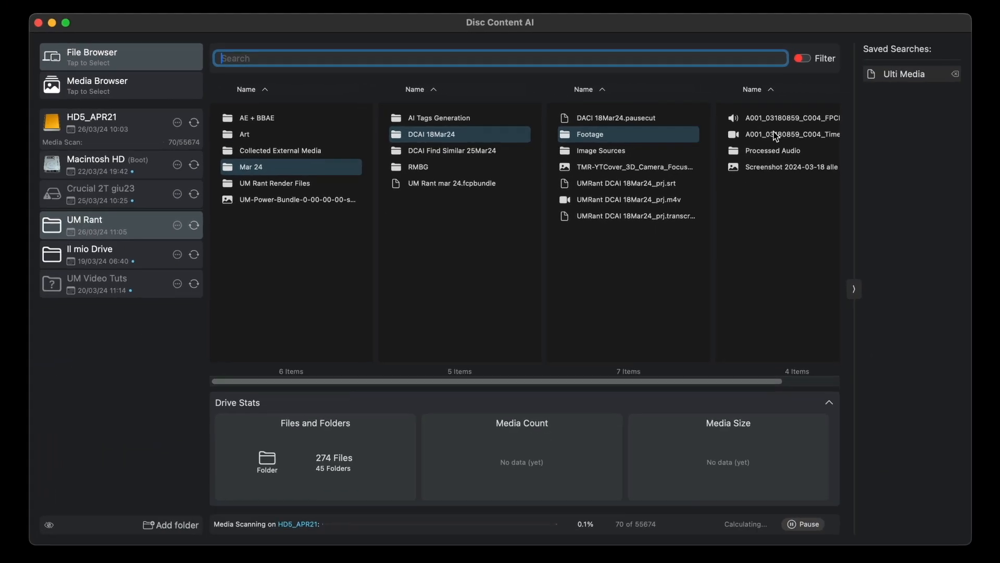
{"action": "left_click", "coordinate": [776, 136]}
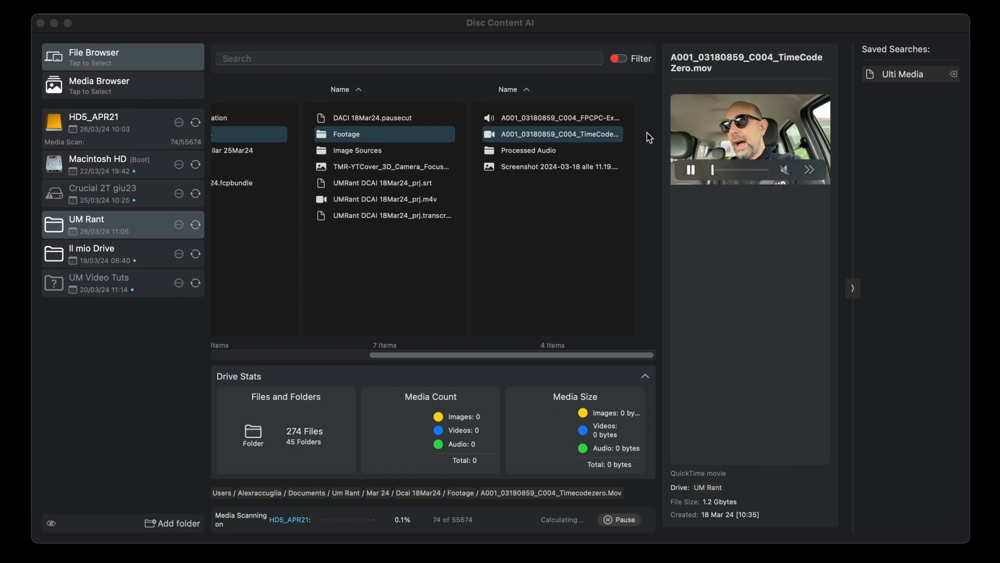
{"action": "left_click", "coordinate": [551, 116]}
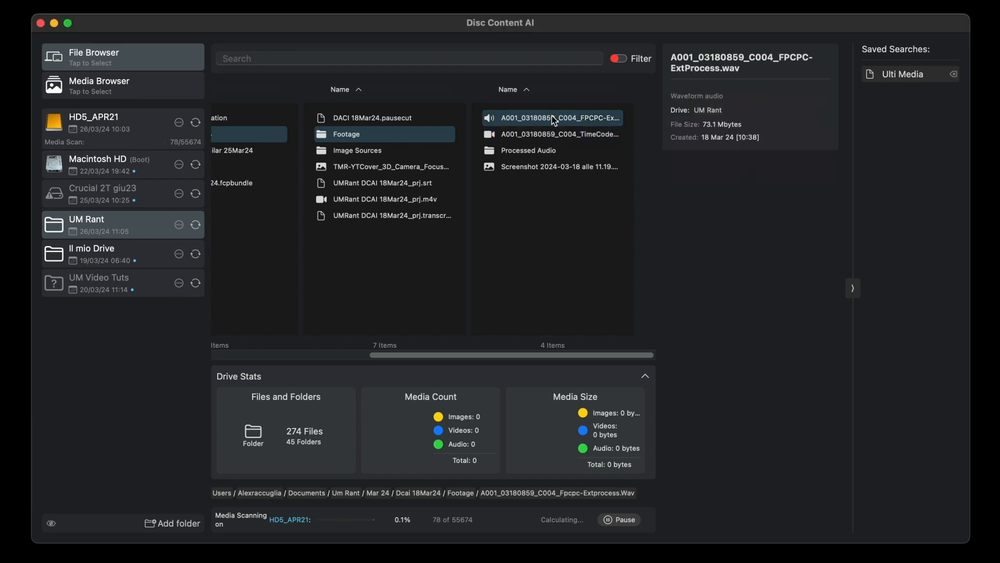